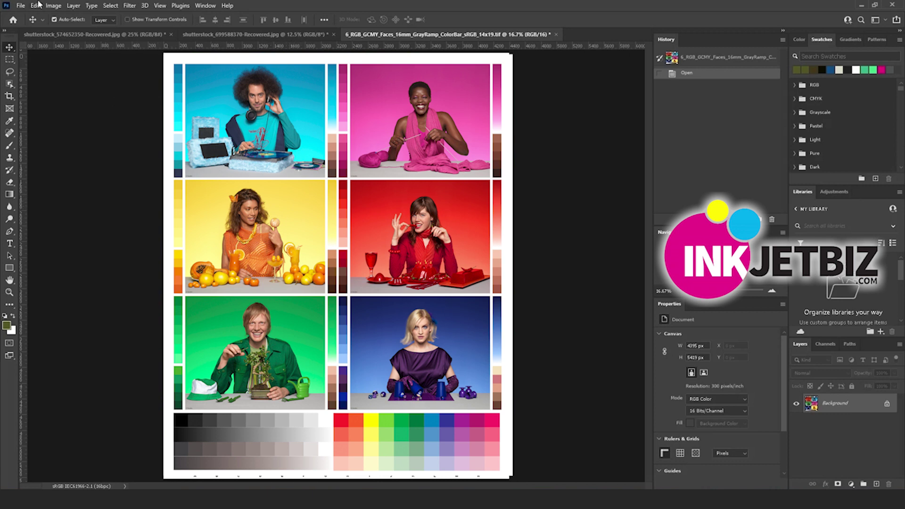
Open the print setup for the test image and scale the print to fit the media
left_click(20, 6)
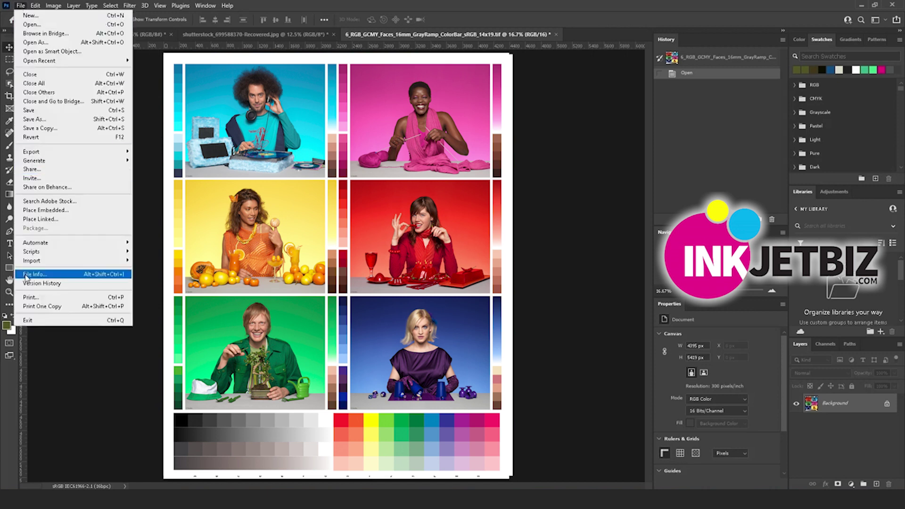
left_click(28, 298)
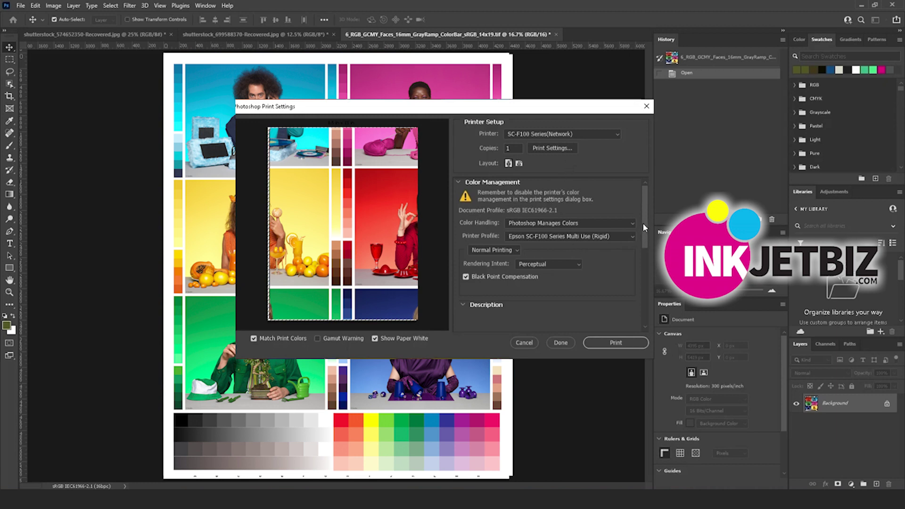
left_click_drag(643, 223, 641, 305)
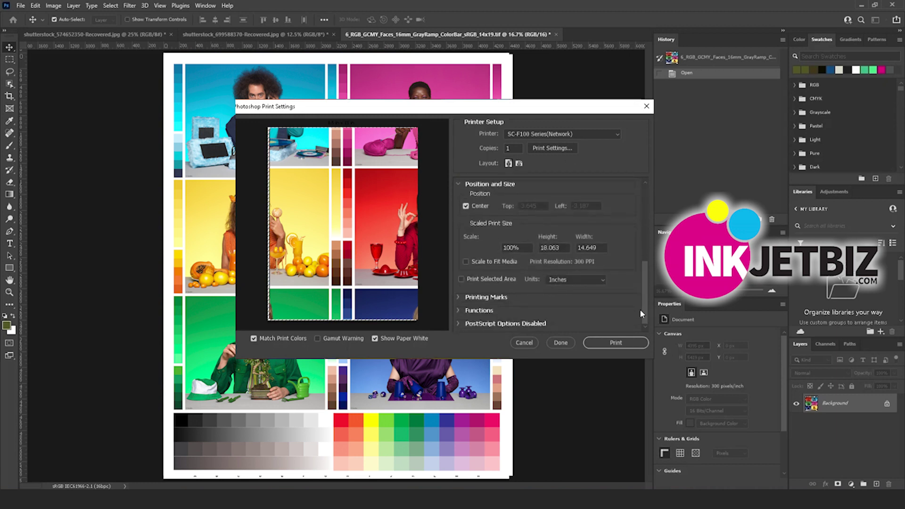
left_click(466, 261)
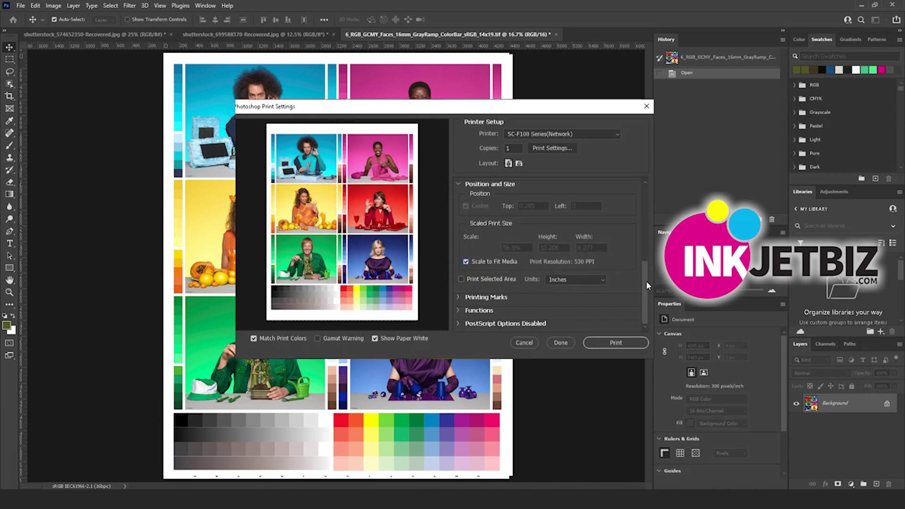
Check the SC-F100 printer's main driver properties from the print setup and close them
left_click_drag(646, 281, 644, 198)
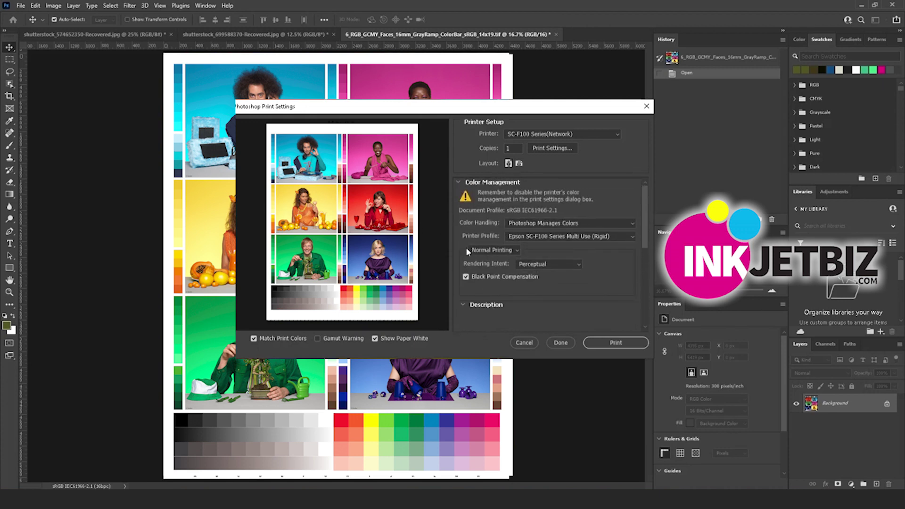
left_click(554, 148)
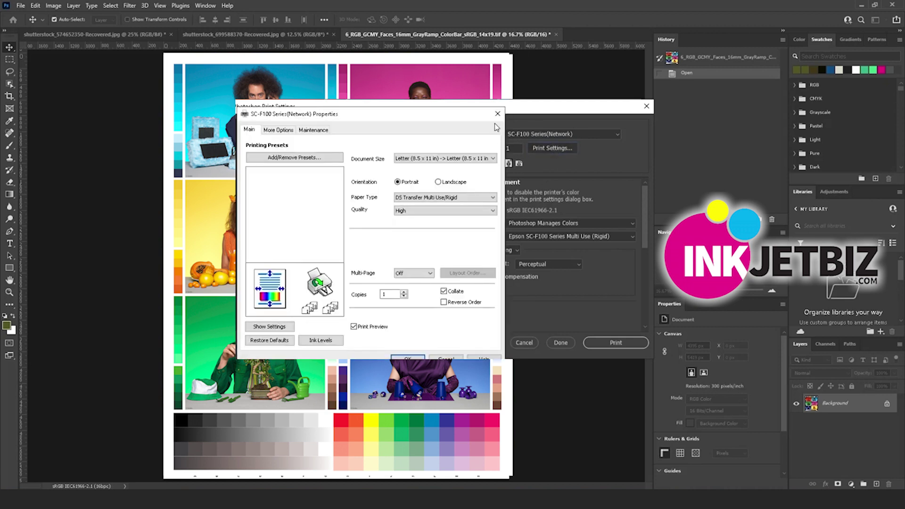
left_click(497, 115)
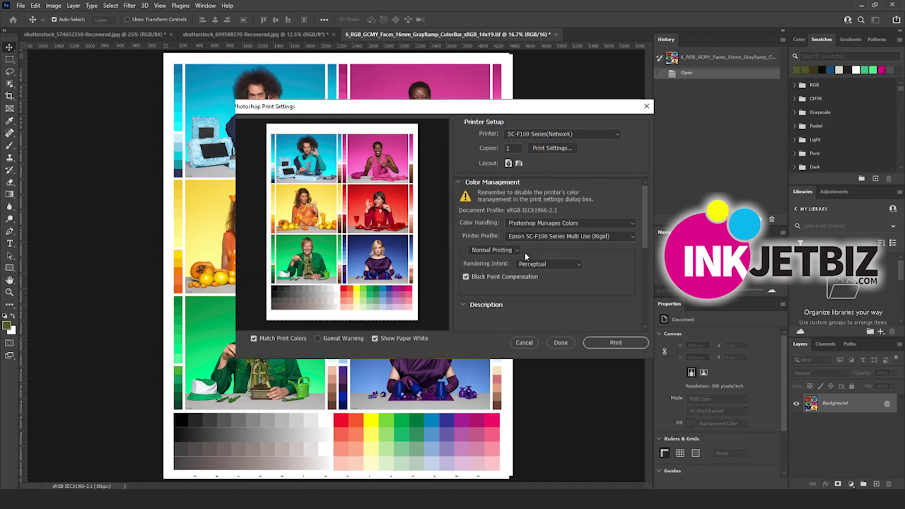
Set color handling to Photoshop Manages Colors, with printer profile Epson SC-F100 Series Multi Use (Rigid) and Perceptual rendering intent
left_click(548, 224)
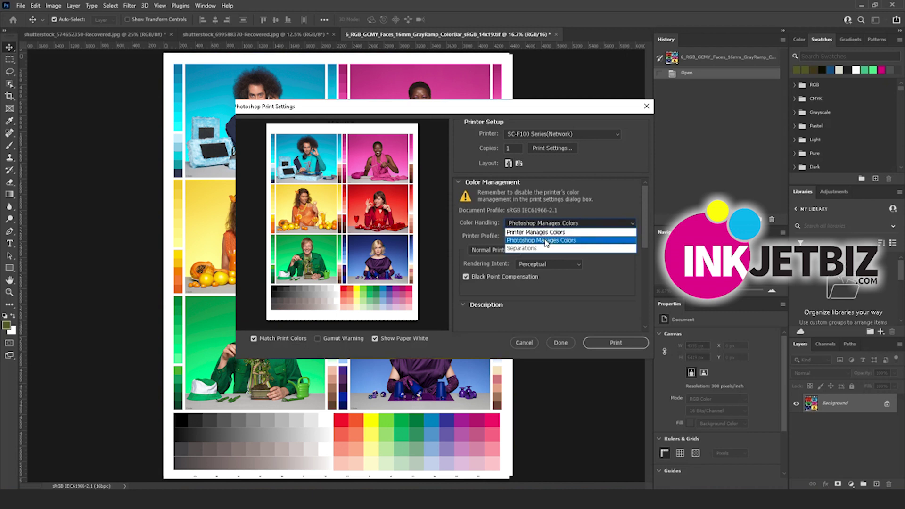
left_click(546, 240)
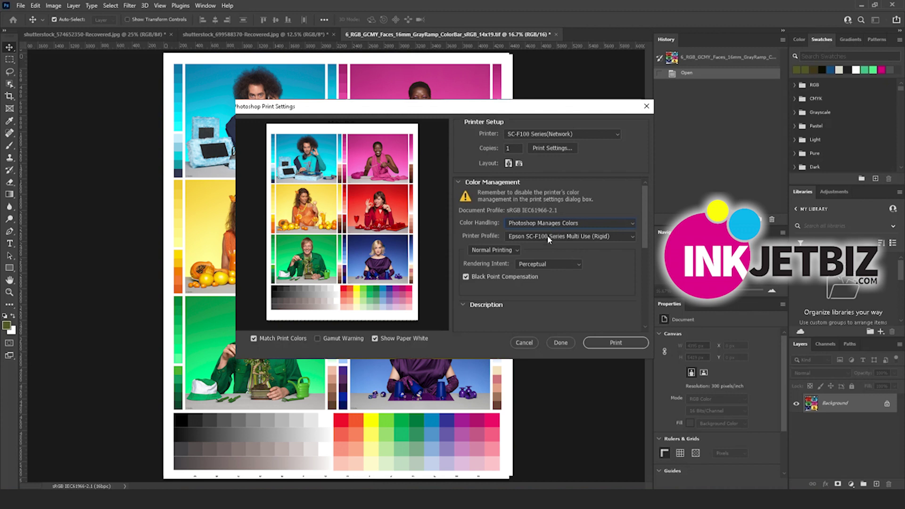
left_click(547, 235)
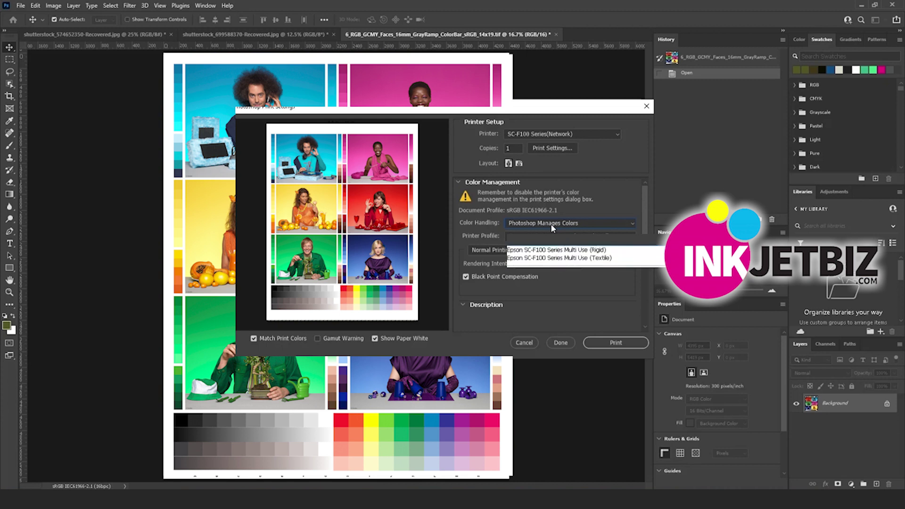
left_click(557, 250)
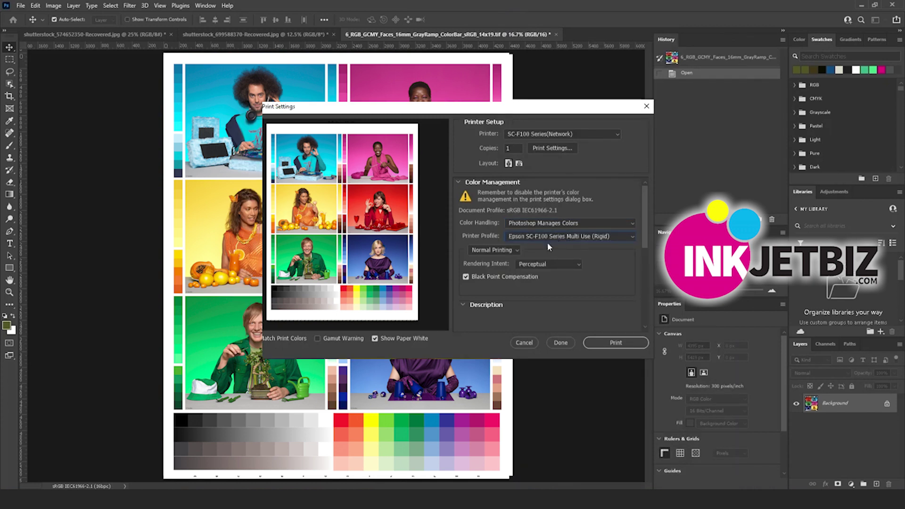
left_click(579, 263)
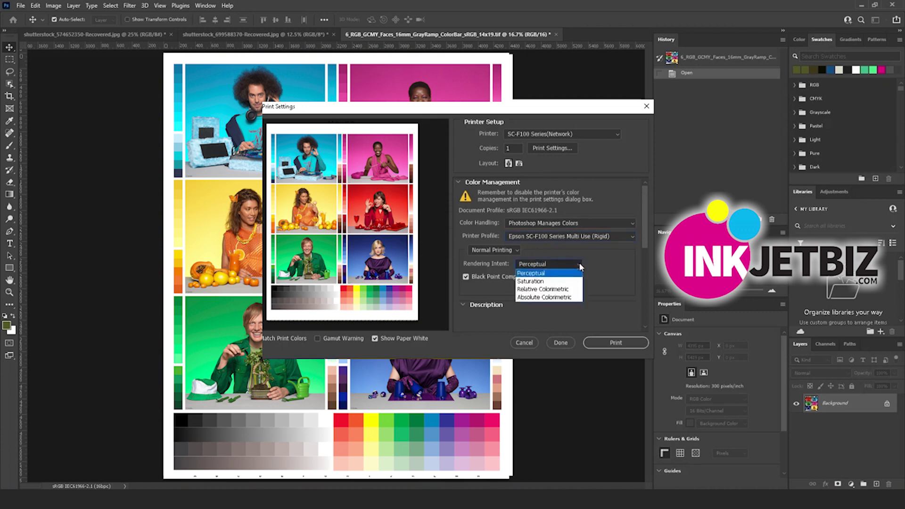
left_click(538, 274)
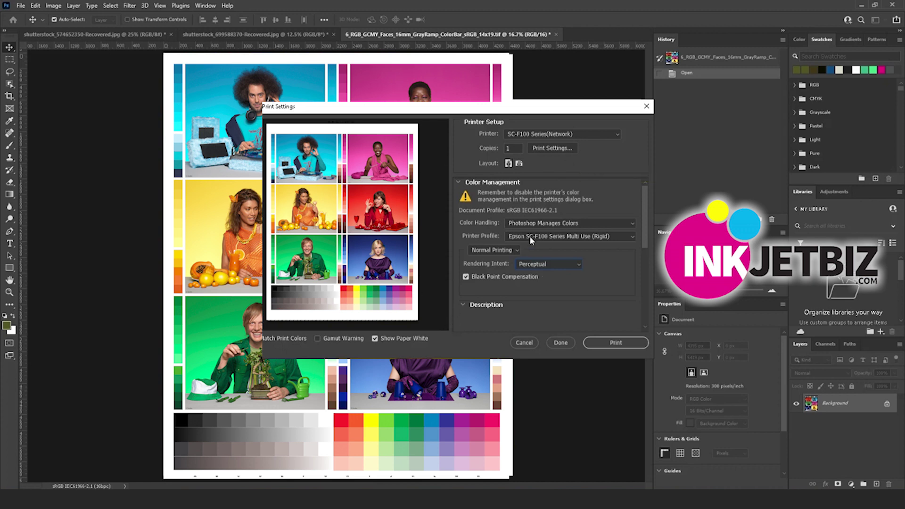
Open the printer's properties and review the document size, paper type and quality choices, keeping Letter, DS Transfer Multi Use/Rigid and High
left_click(544, 149)
left_click(522, 185)
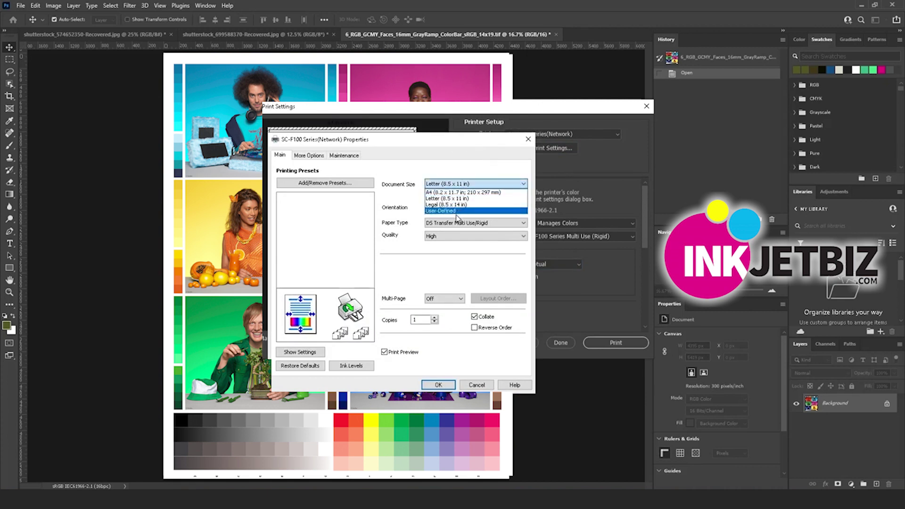
left_click(395, 203)
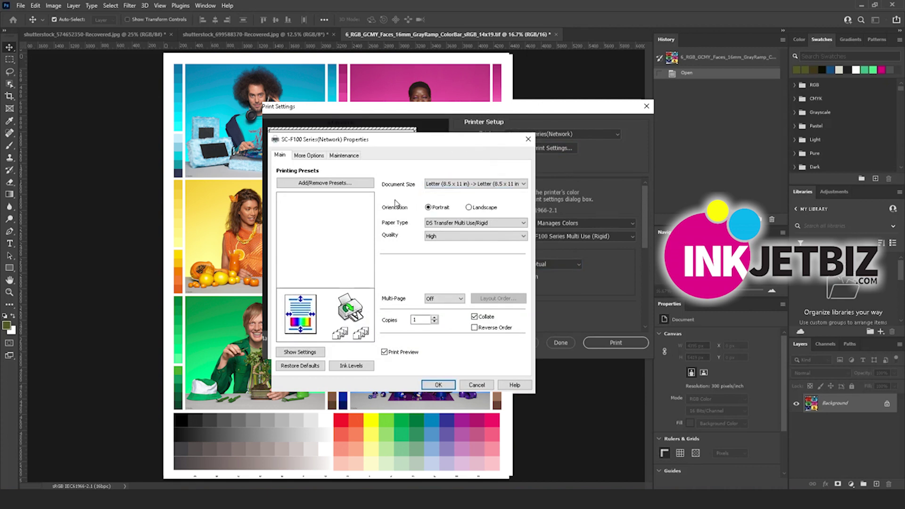
left_click(446, 224)
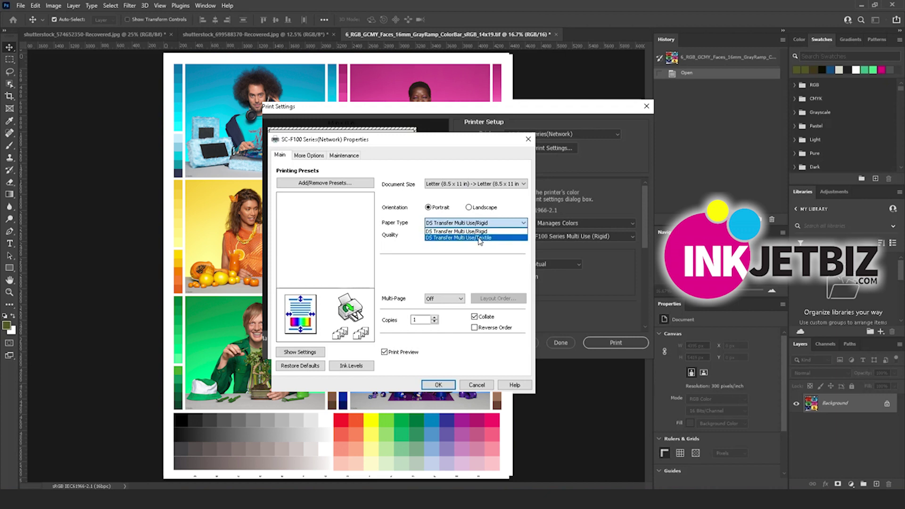
left_click(474, 253)
left_click(454, 236)
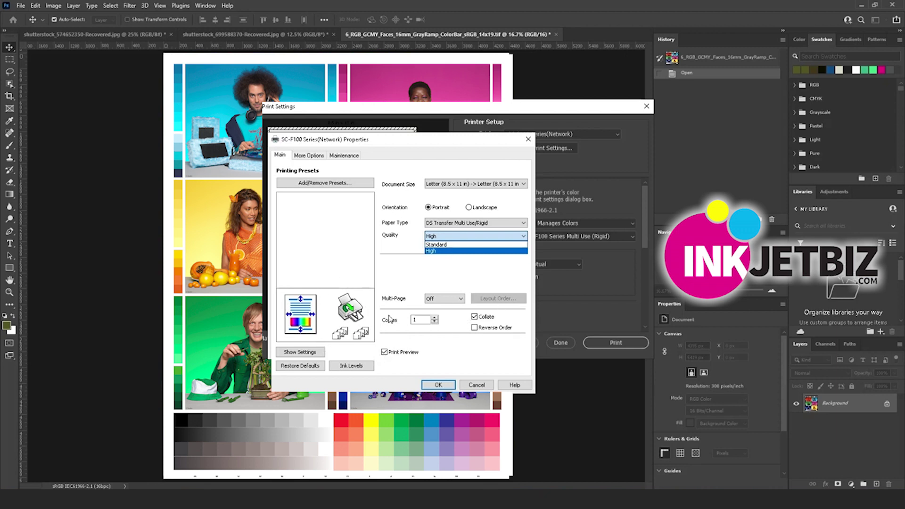
left_click(363, 219)
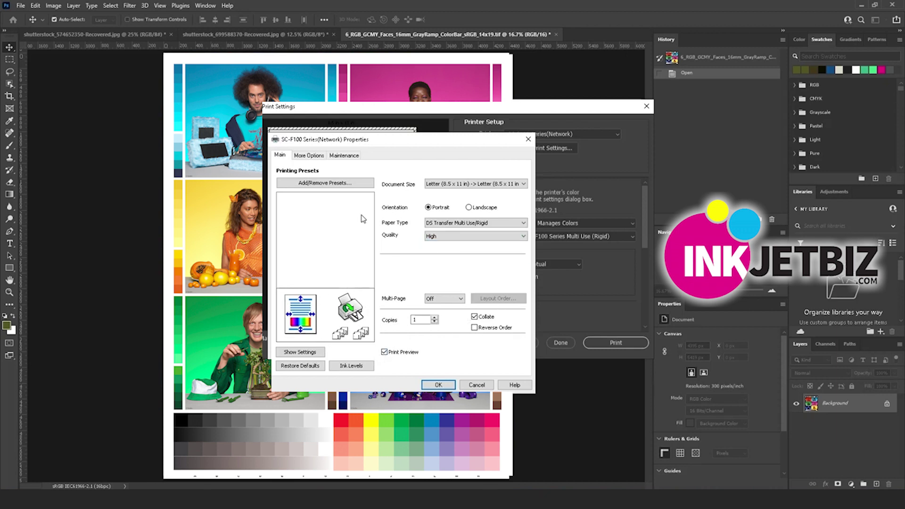
Turn off Reduce/Enlarge Document and set the printer's color correction to Custom with No Color Adjustment
left_click(311, 156)
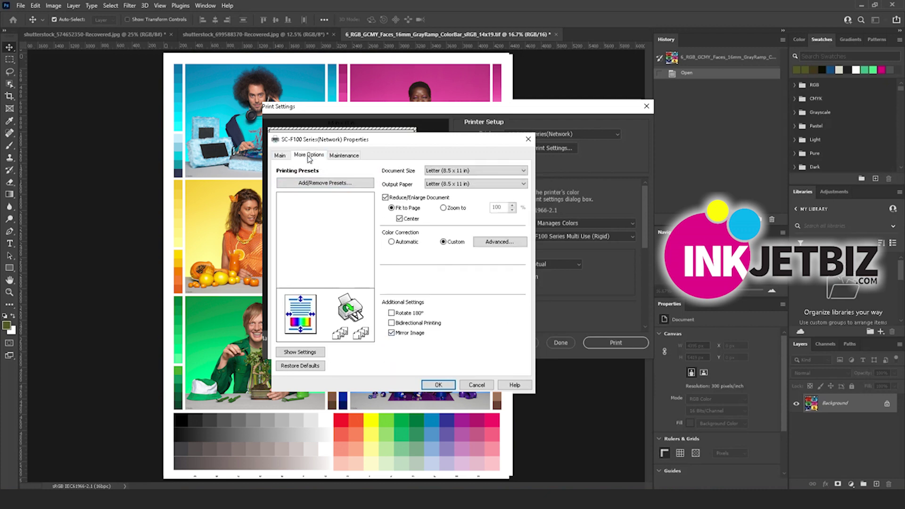
left_click(386, 197)
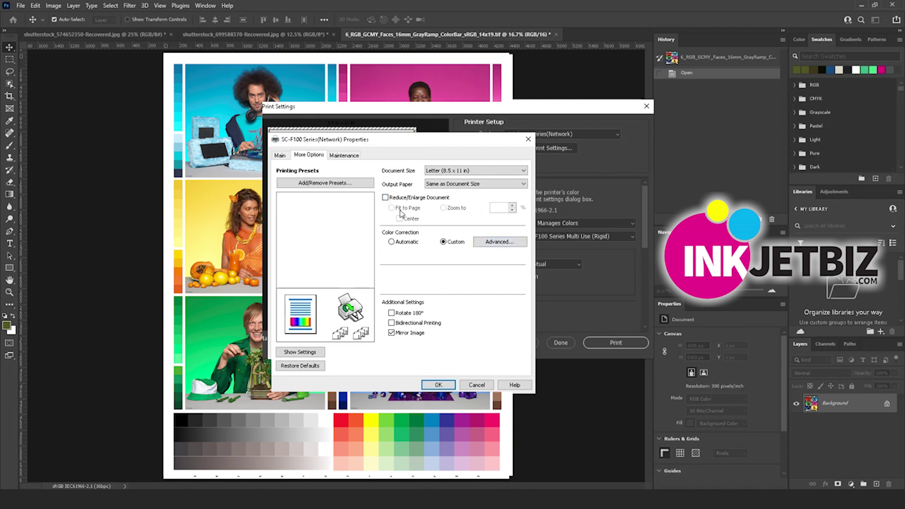
left_click(392, 242)
left_click_drag(412, 136, 293, 159)
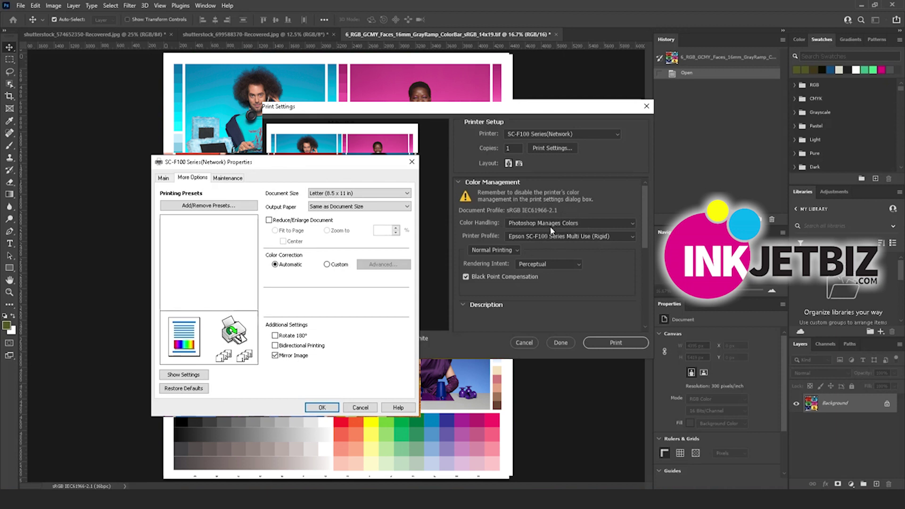
left_click(327, 266)
left_click(381, 265)
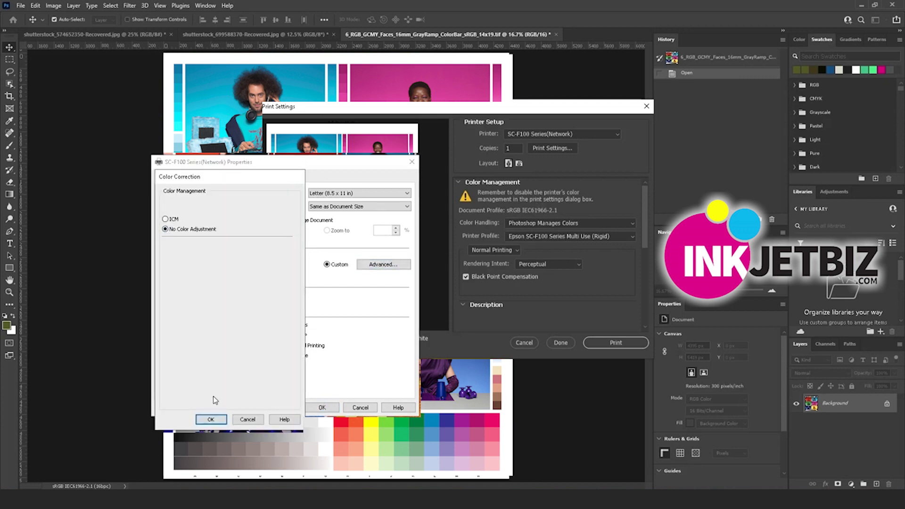
left_click(206, 420)
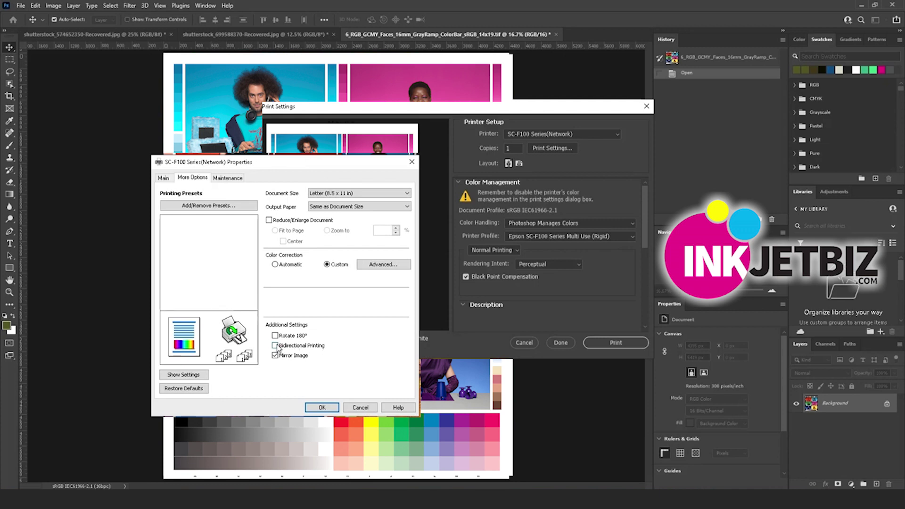
Examine the print density control in the printer's extended maintenance settings and close them
left_click(231, 178)
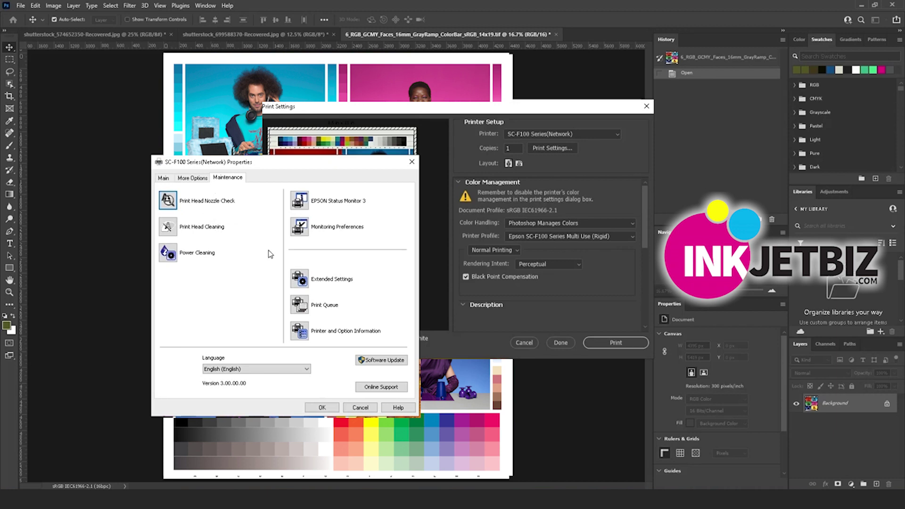
left_click(300, 279)
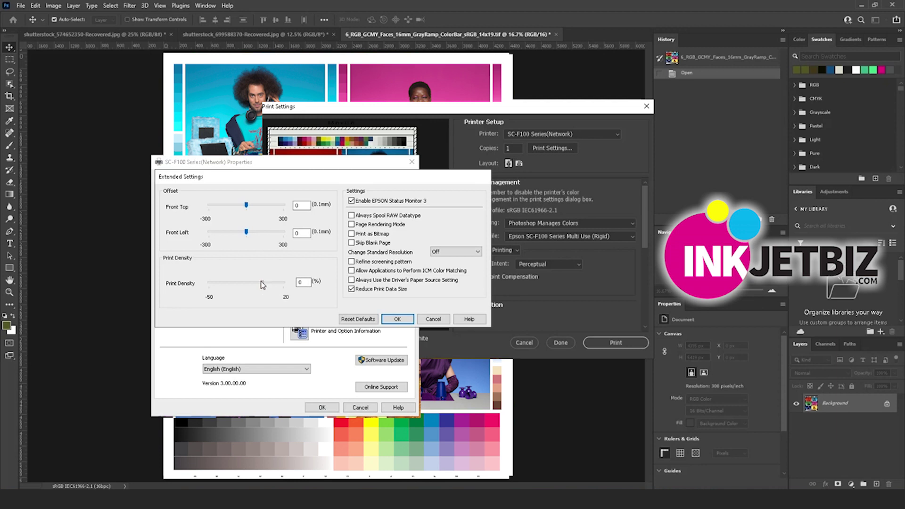
mouse_move(262, 284)
left_mouse_down()
mouse_move(270, 285)
mouse_move(260, 285)
left_mouse_up()
left_click(397, 319)
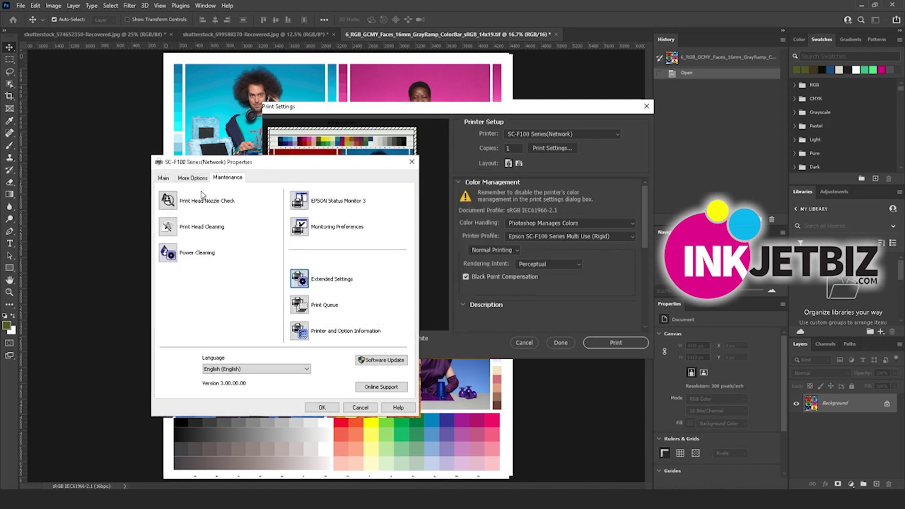
Recheck the printer's additional and main options, accept the printer properties and print the image
left_click(194, 178)
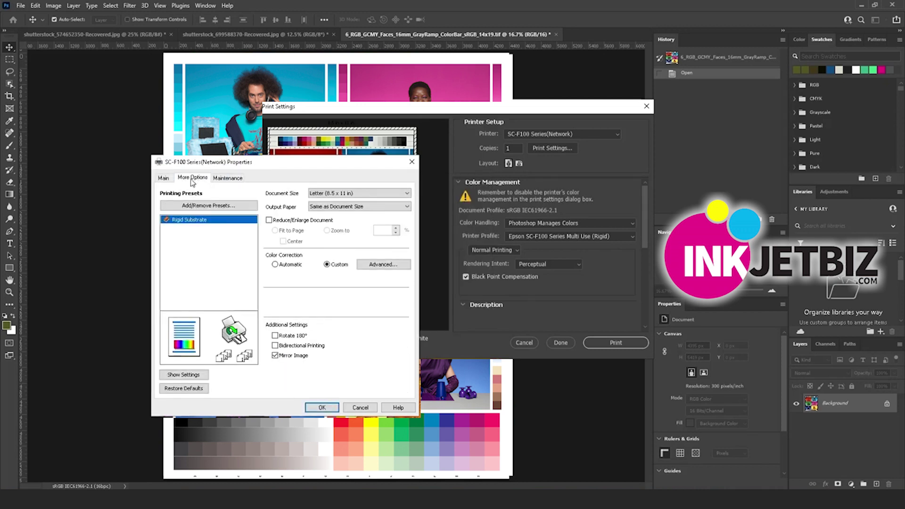
left_click(164, 179)
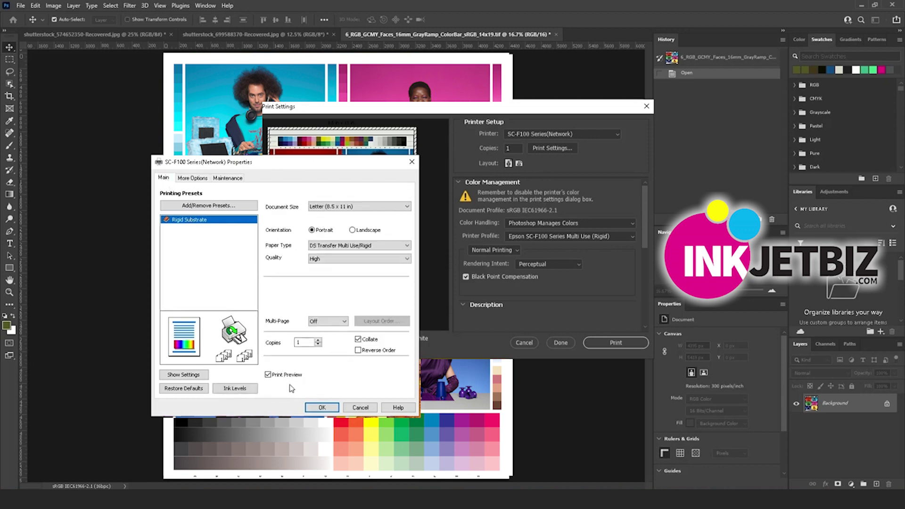
left_click(322, 407)
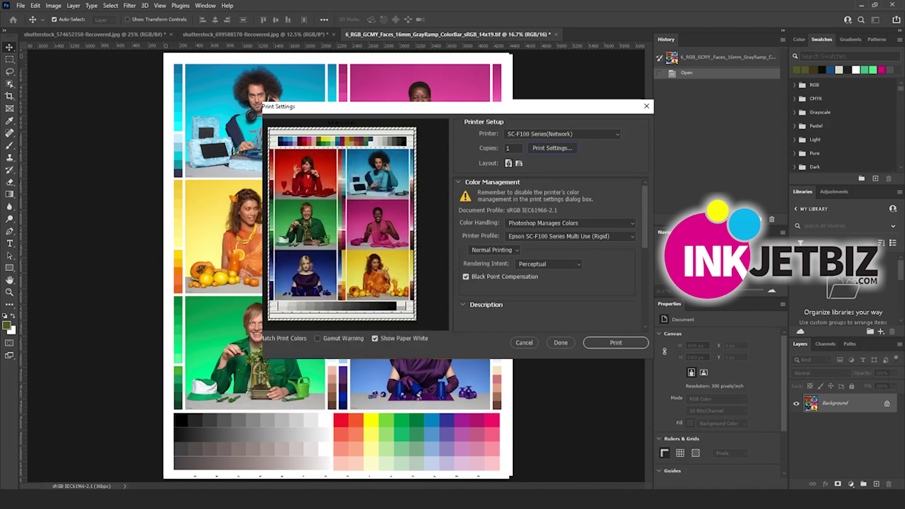
left_click(611, 343)
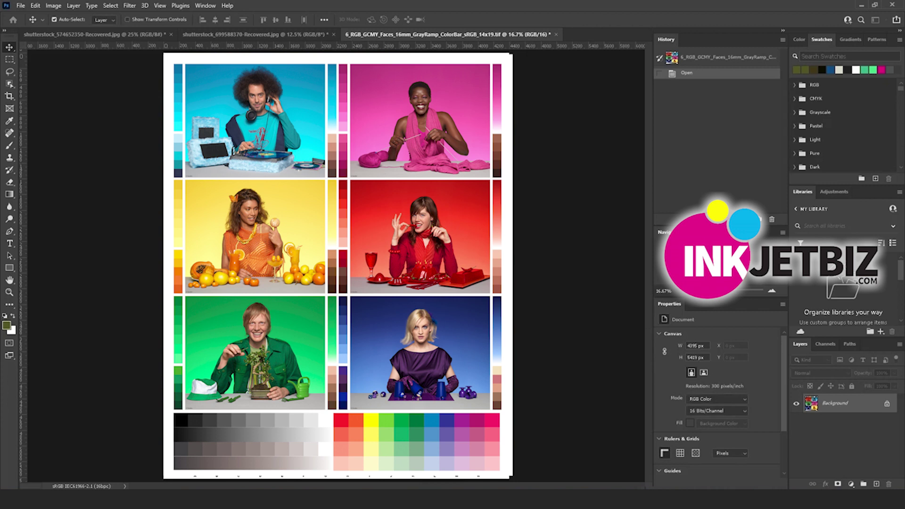